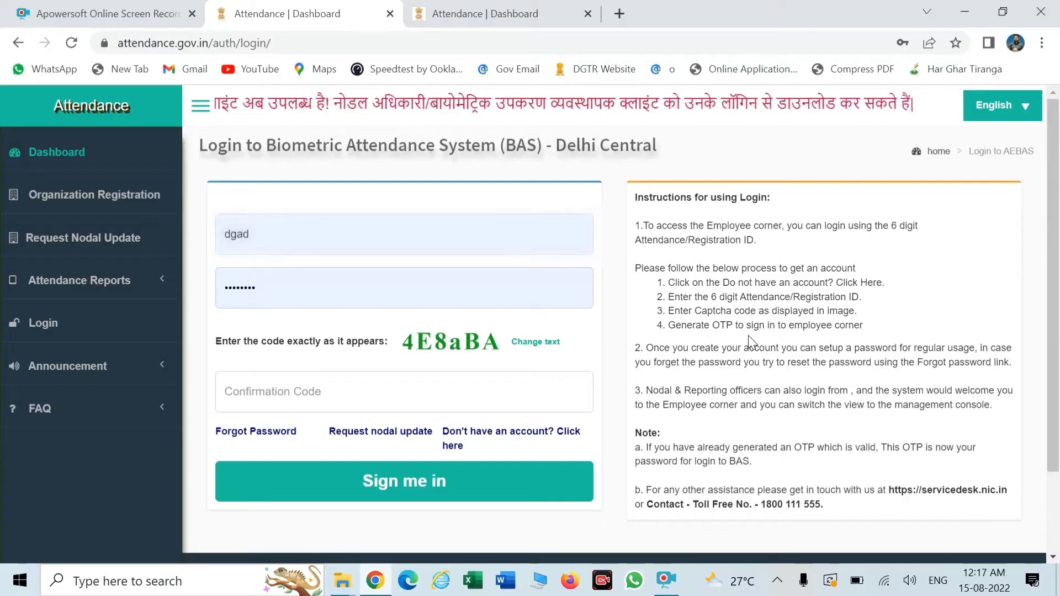
Step: Return to the Chrome window, load attendance.gov.in in a new tab, and dismiss the banner covering the dashboard
key("super+d")
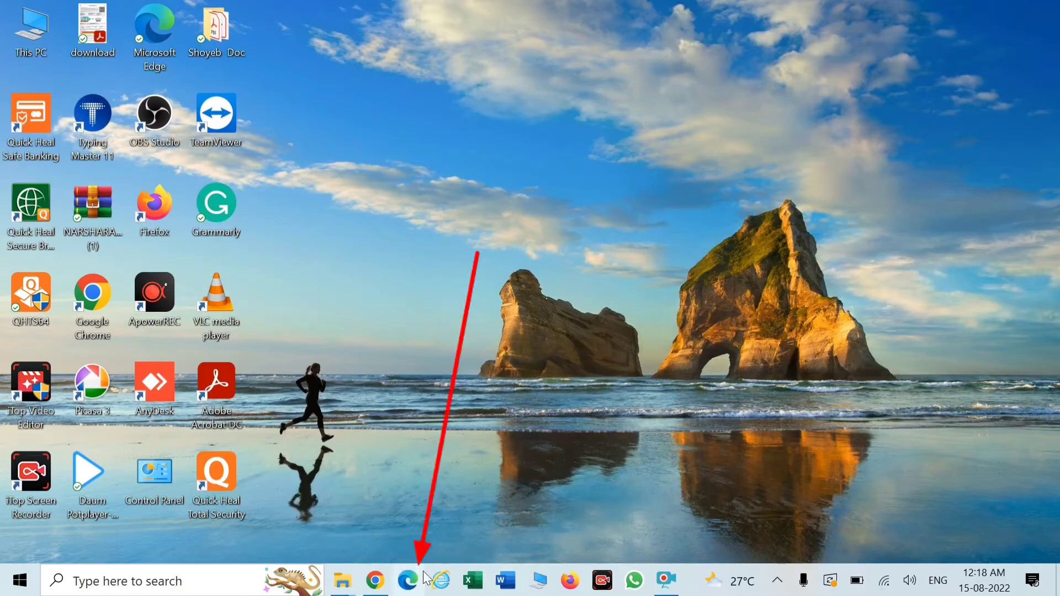
mouse_move(370, 591)
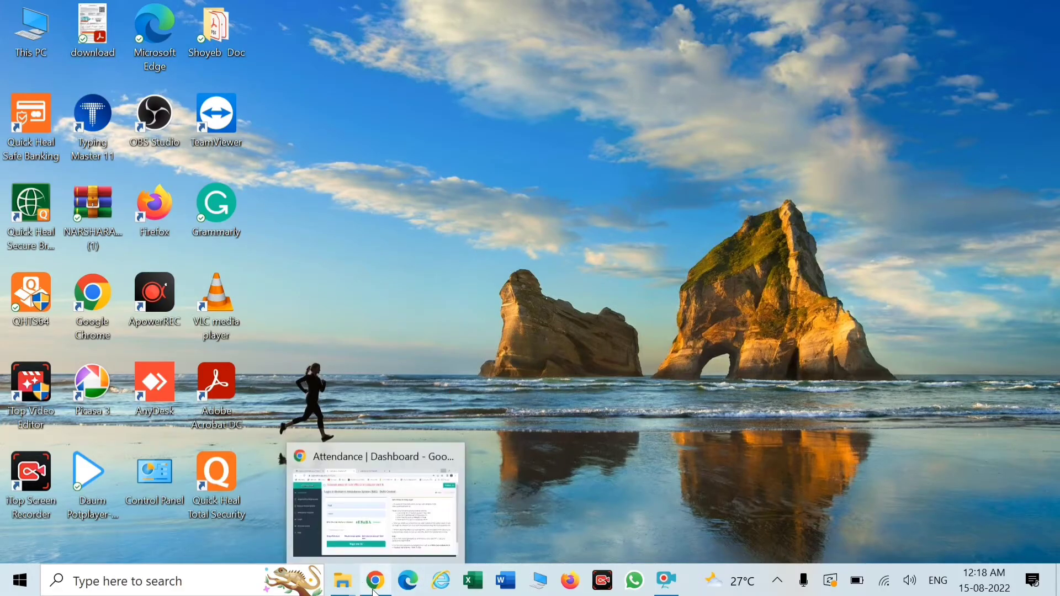
left_click(381, 510)
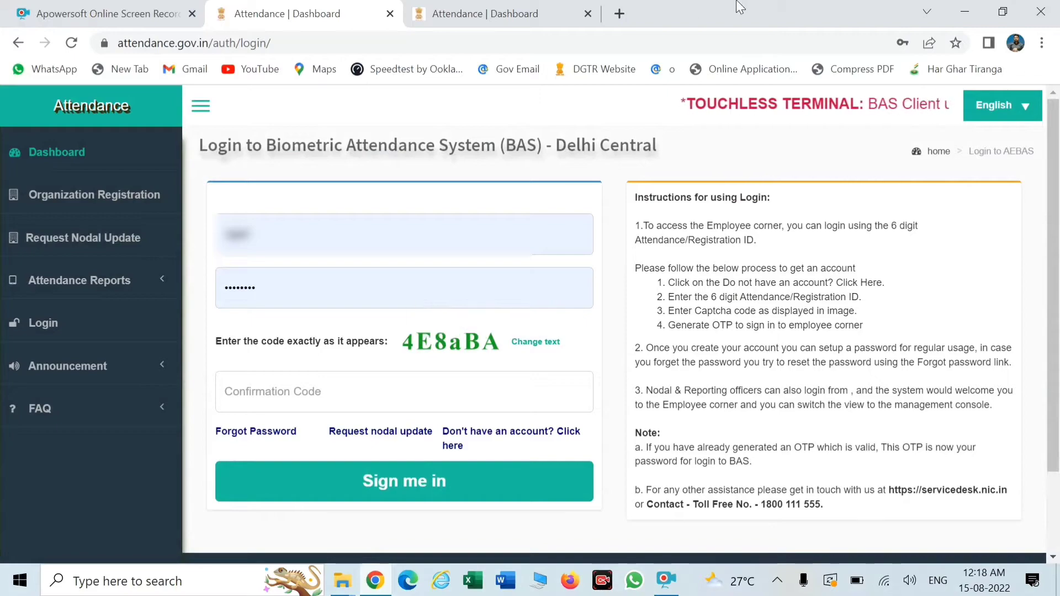
left_click(619, 14)
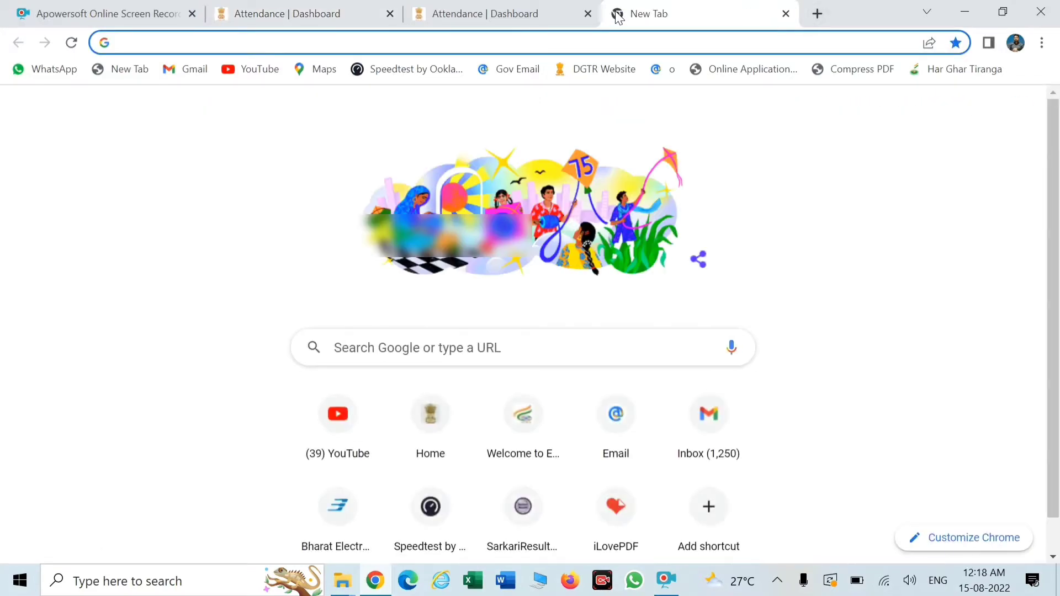
left_click(529, 42)
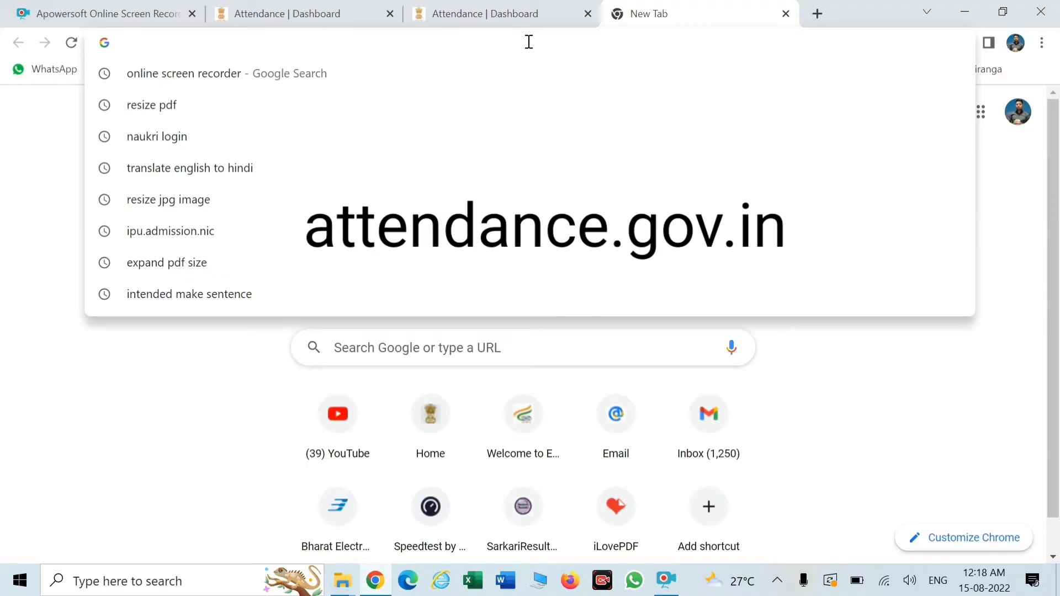
type("attendance.gov.in")
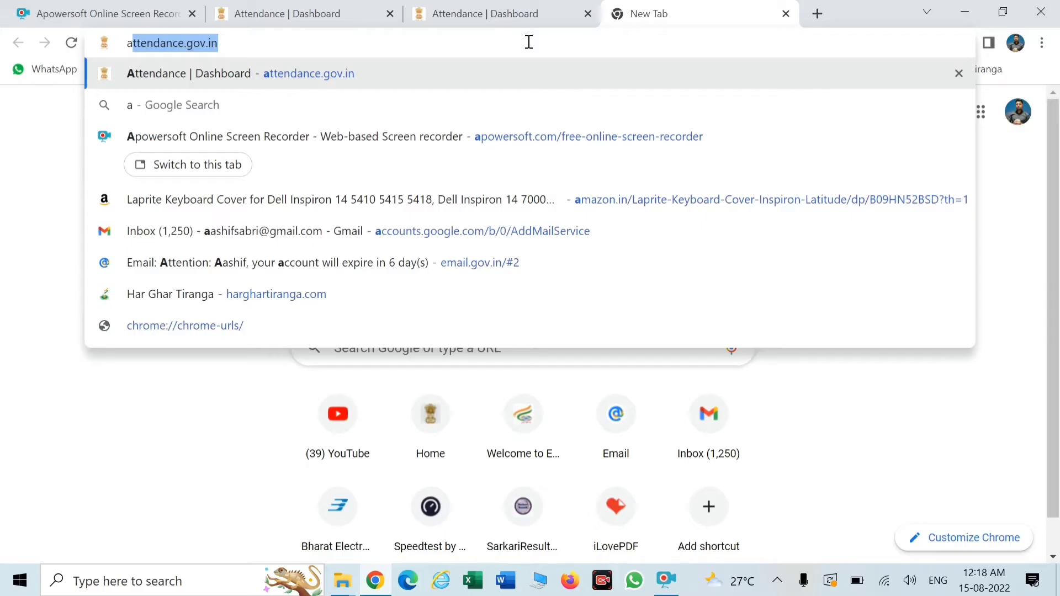
key("Return")
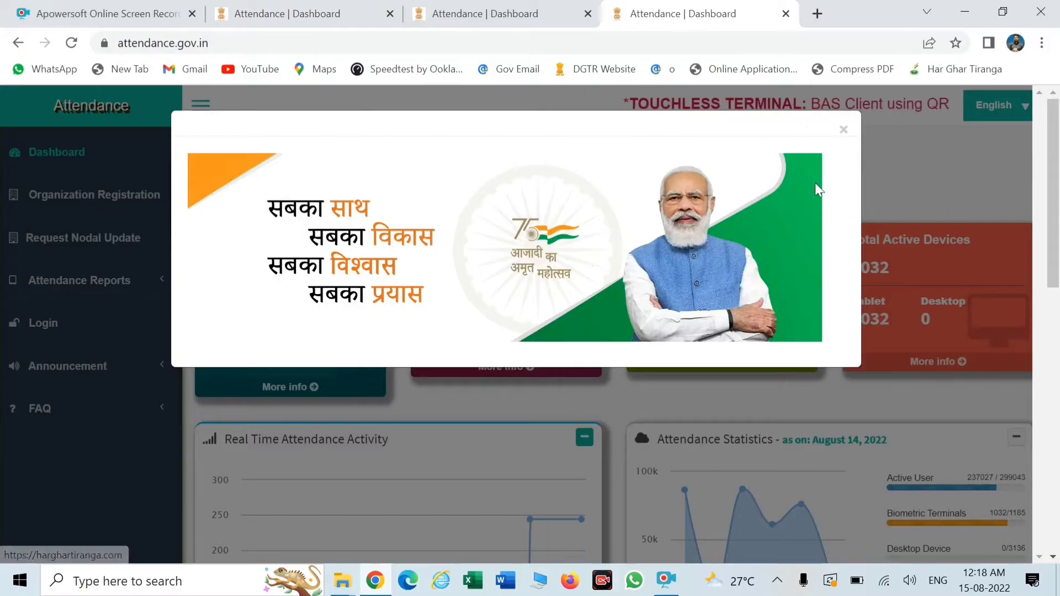
left_click(844, 130)
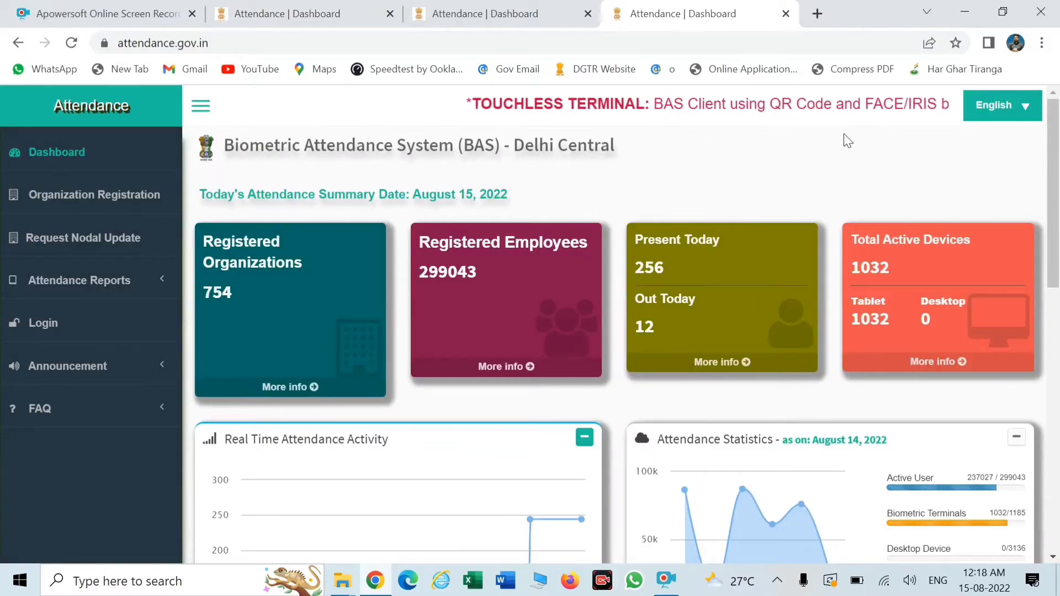
Step: Sign in to the attendance portal with a refreshed confirmation code, and go back from the password-change page to the management console
left_click(41, 325)
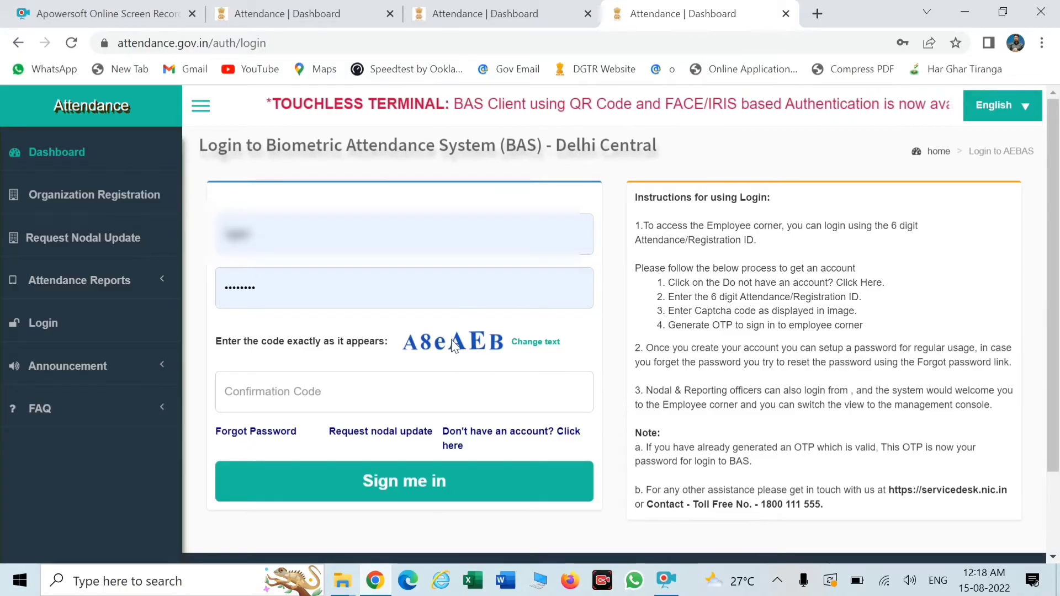
left_click(536, 342)
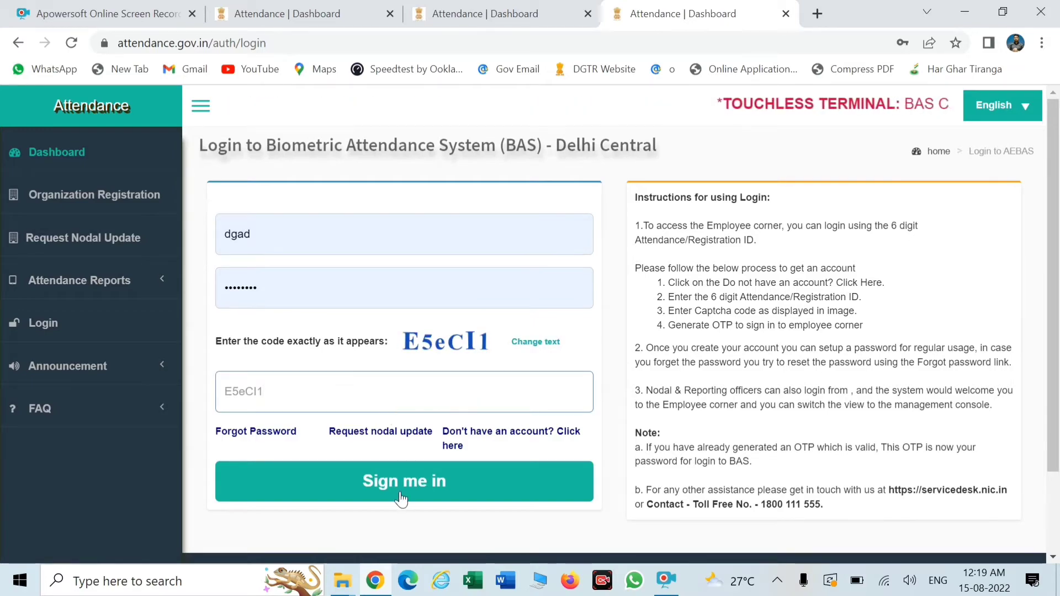
left_click(430, 489)
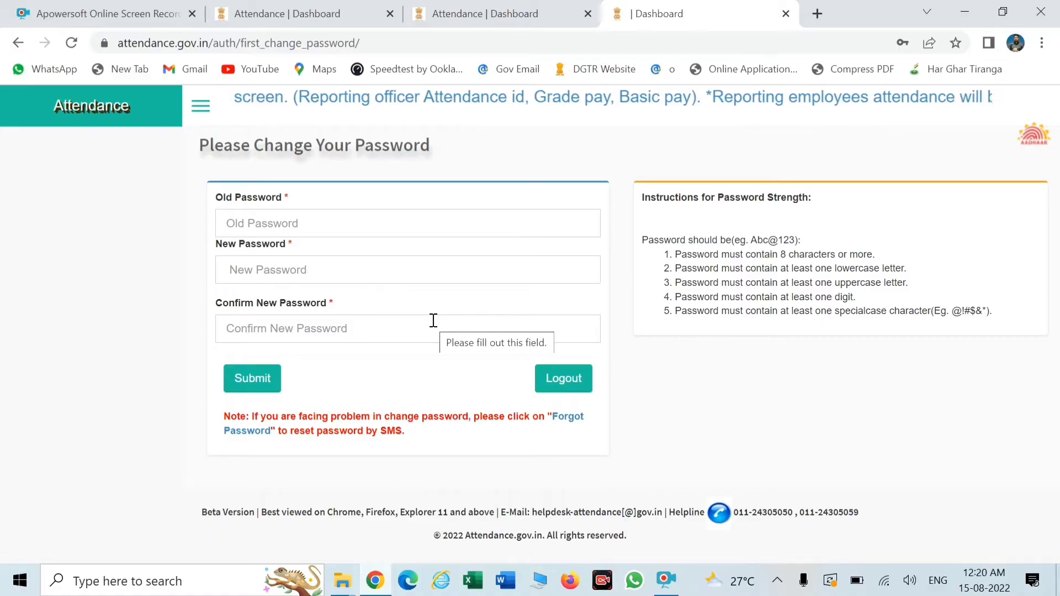
left_click(19, 43)
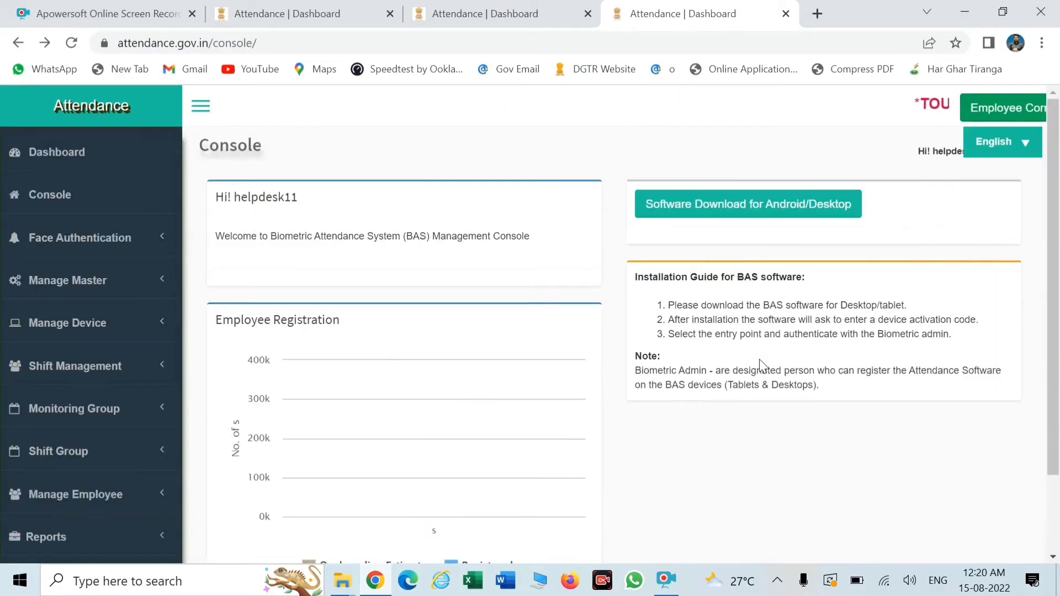
Step: Open the Transfer In page of Manage Employee and bring up the Employee Id form for searching old transfer employees
scroll(160, 331, "down", 5)
scroll(458, 262, "up", 1)
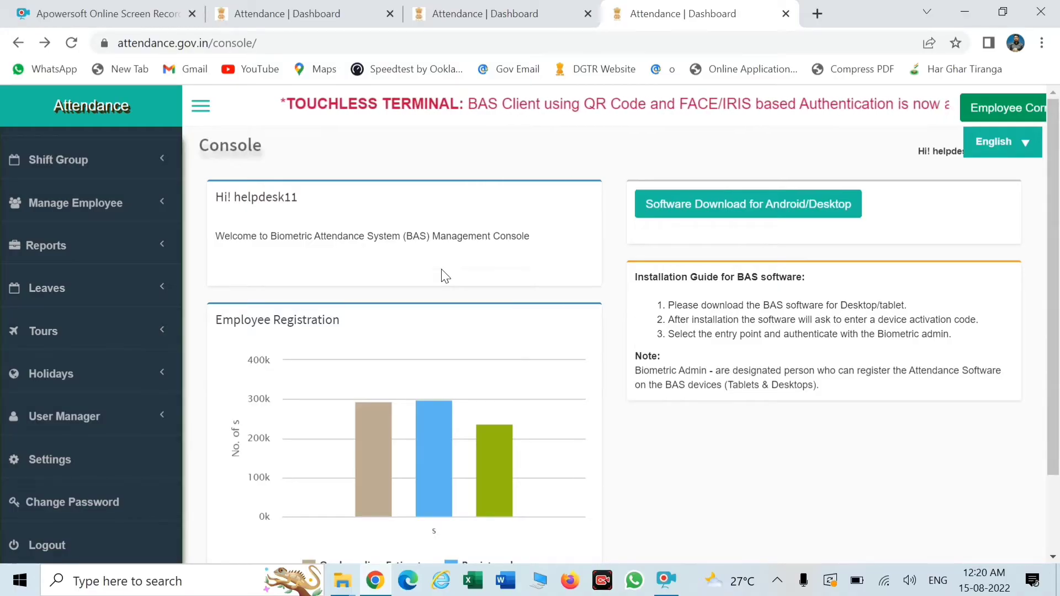
left_click(125, 215)
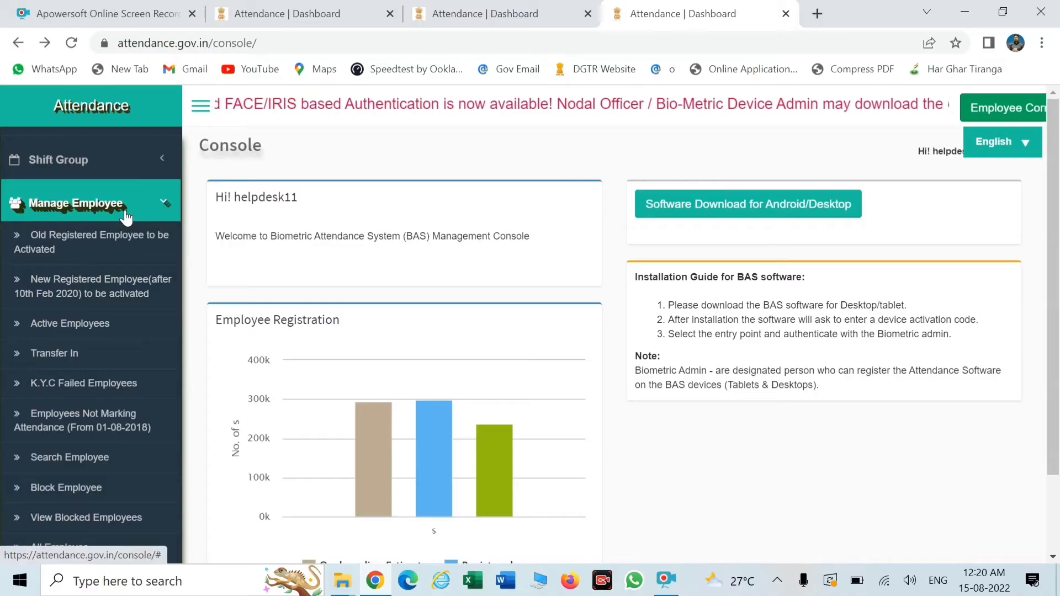
left_click(102, 356)
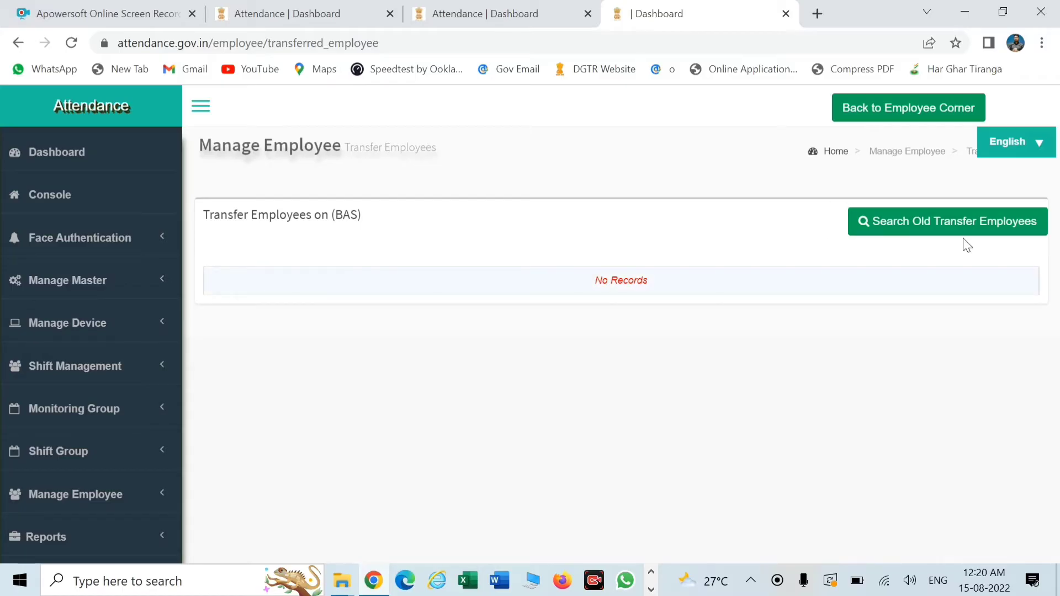
left_click(954, 226)
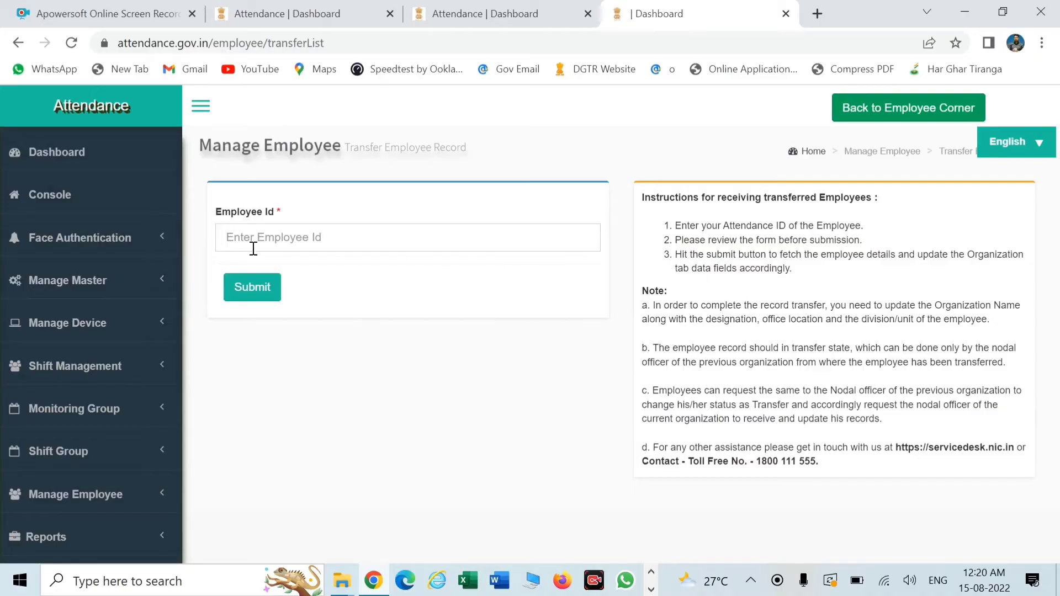
left_click(264, 242)
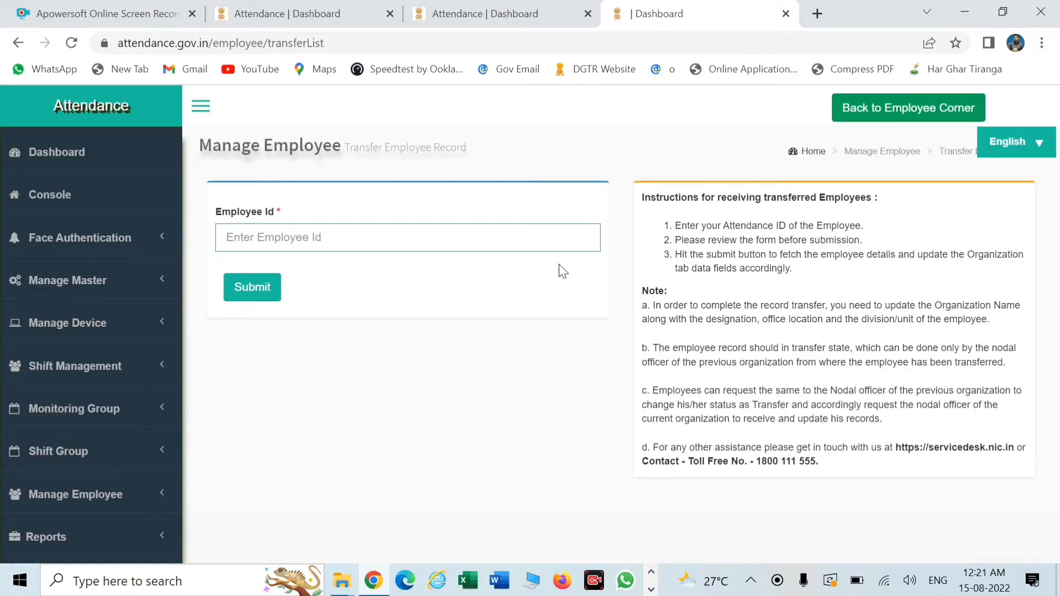
left_click(473, 247)
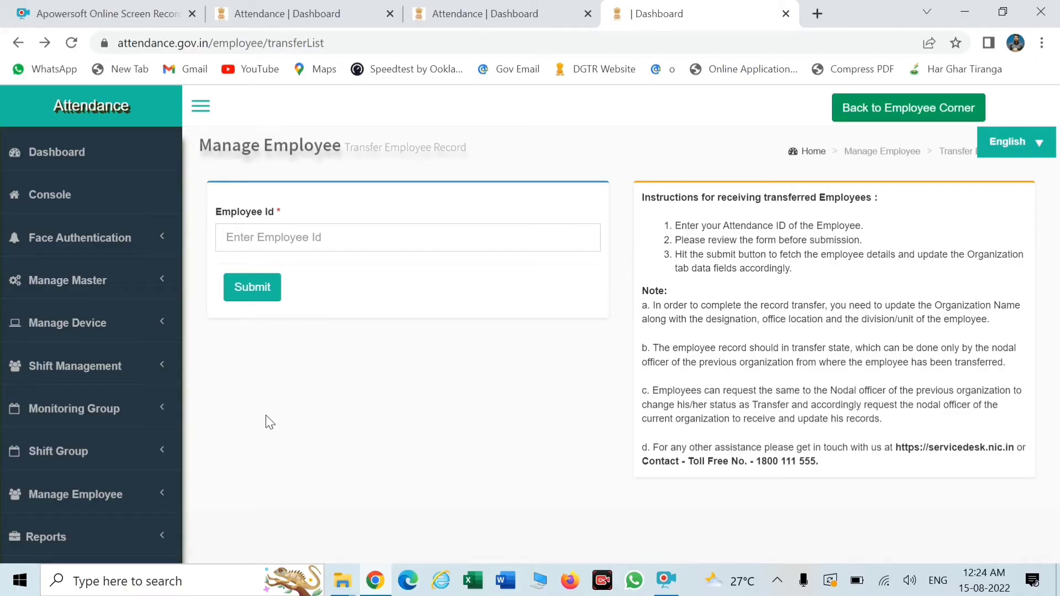
Step: Open the Active Employees list under Manage Employee
scroll(147, 340, "down", 3)
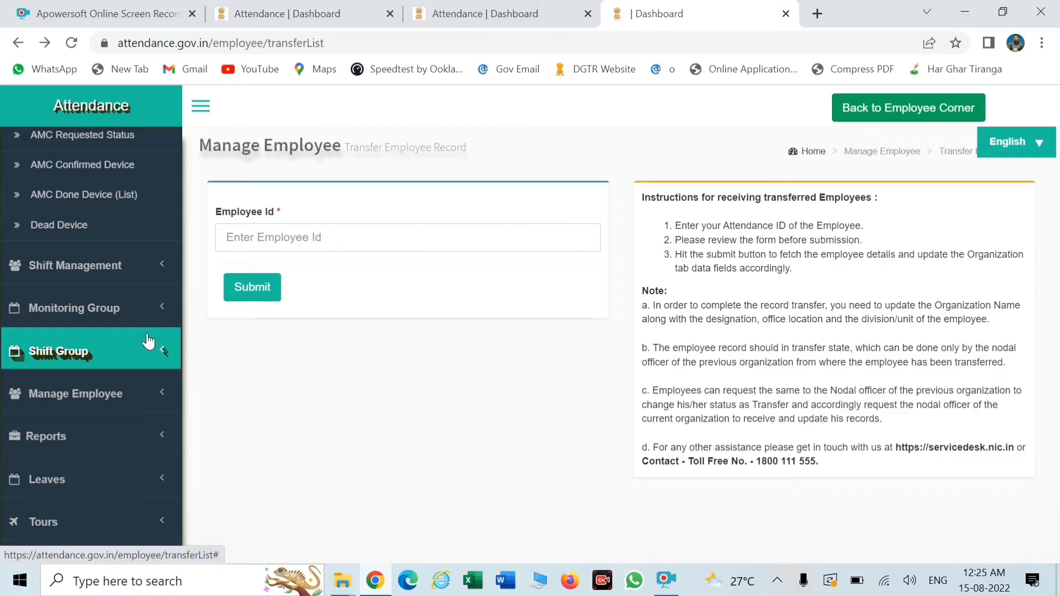
left_click(130, 401)
scroll(131, 400, "down", 8)
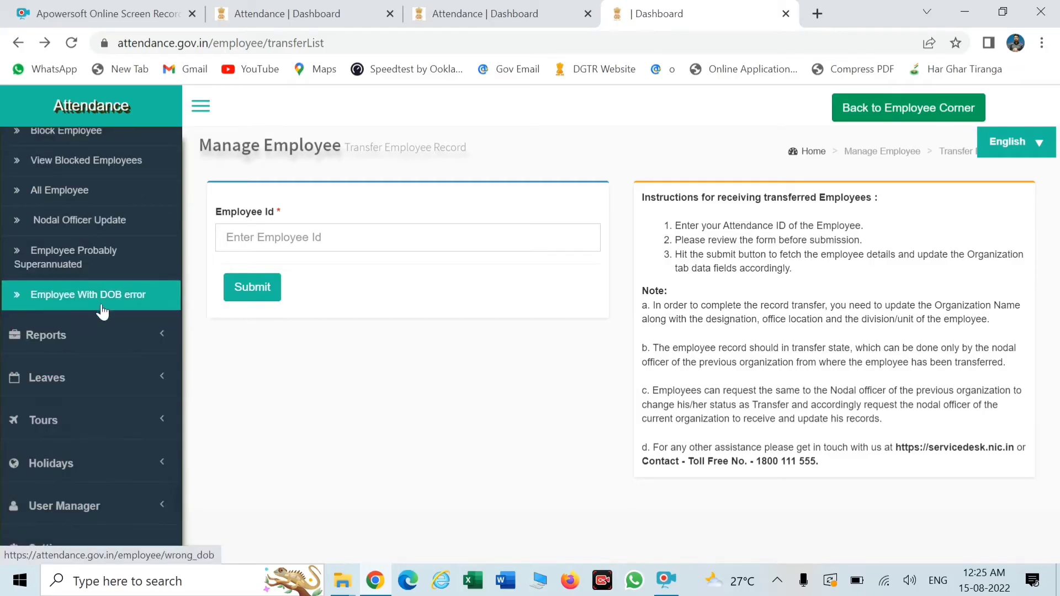
scroll(92, 201, "up", 5)
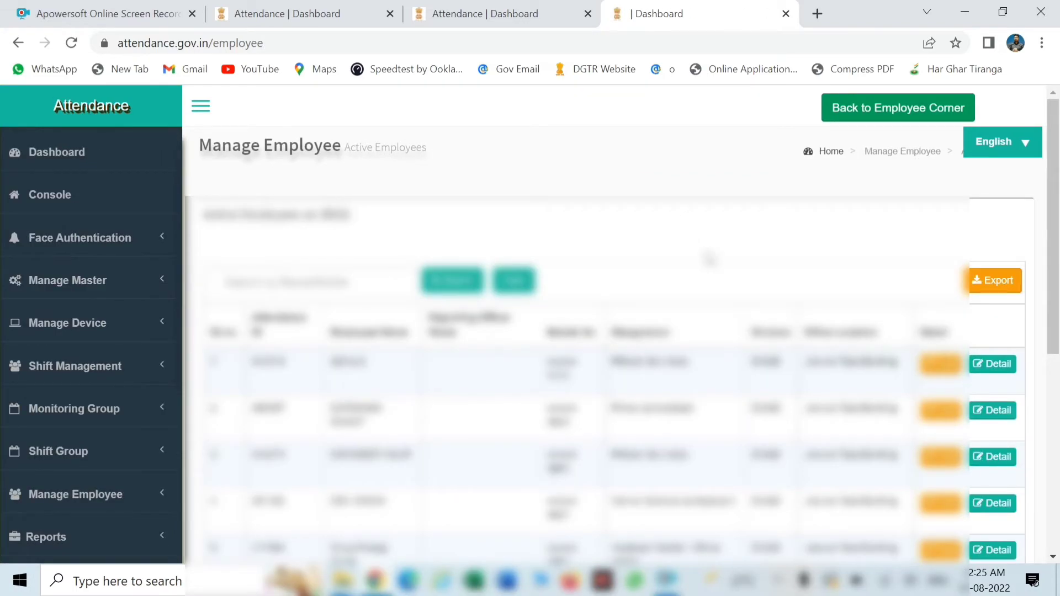
Step: Browse to the third page of the active employees list and open the first listed employee's details
scroll(709, 259, "down", 6)
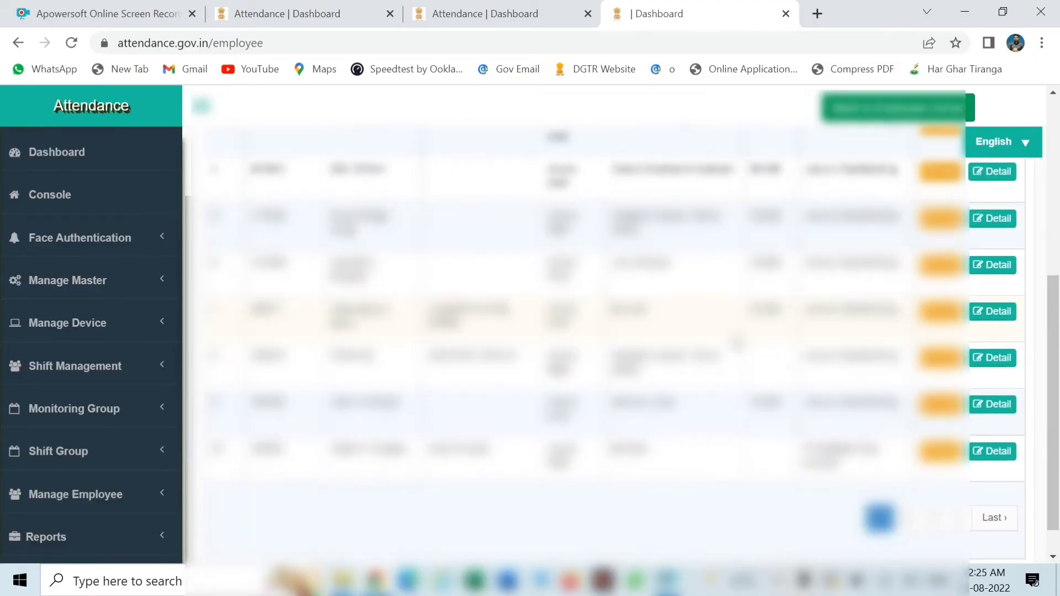
scroll(736, 343, "up", 4)
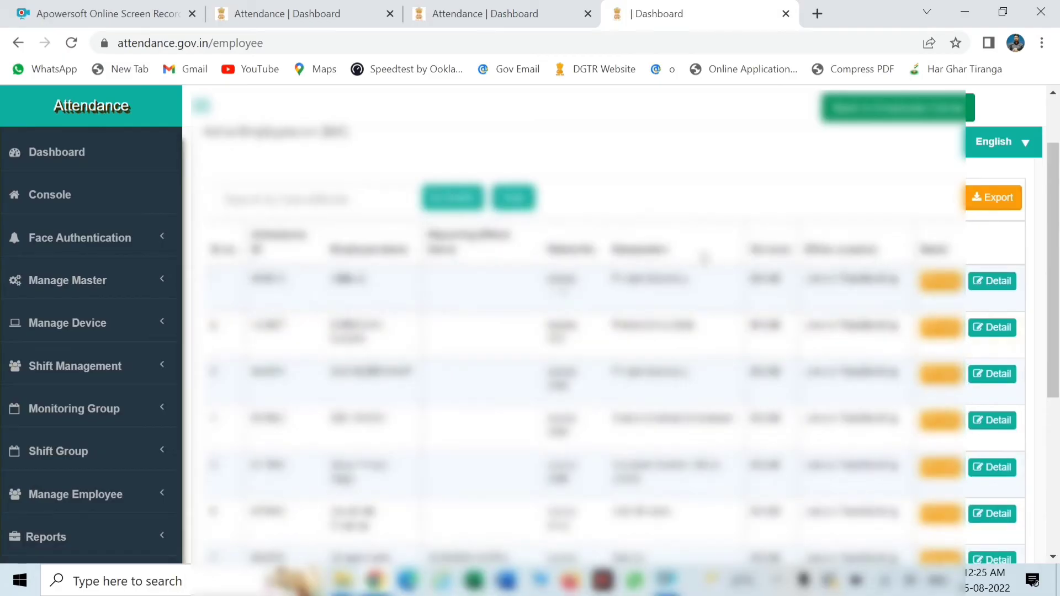
scroll(704, 260, "down", 5)
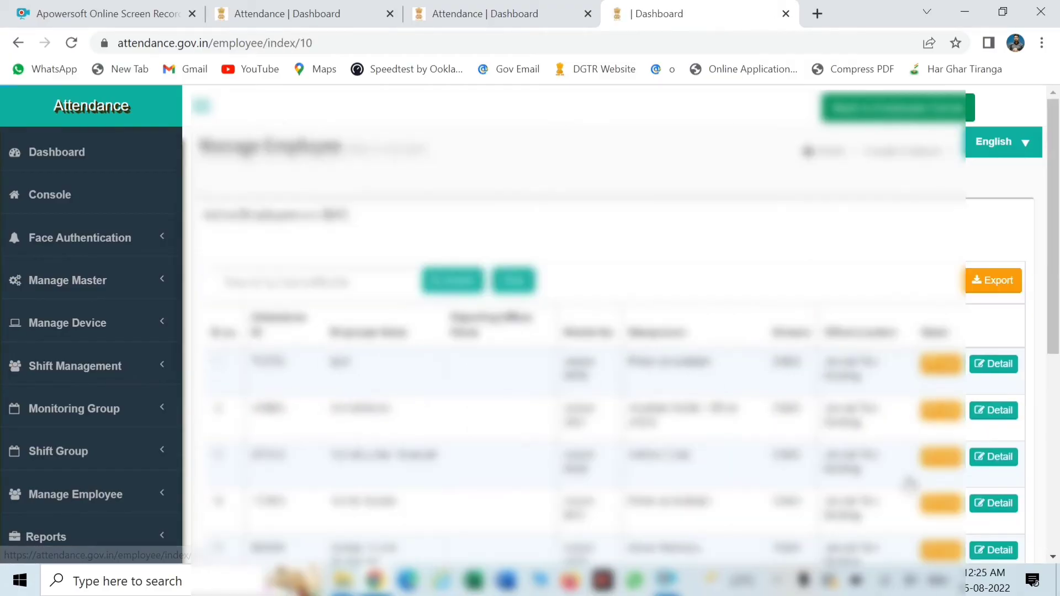
scroll(786, 229, "down", 8)
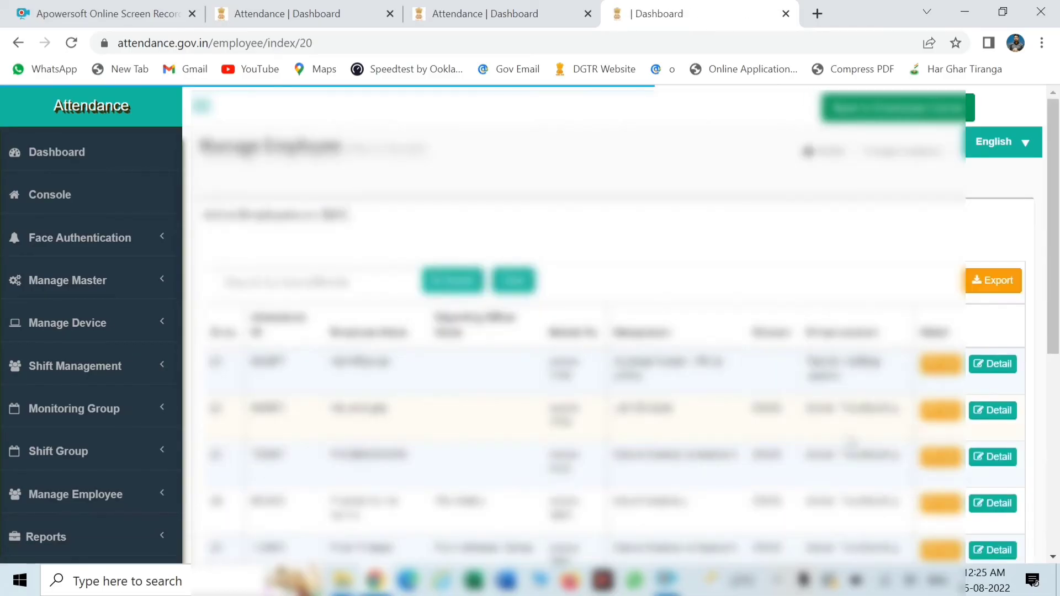
scroll(816, 308, "down", 5)
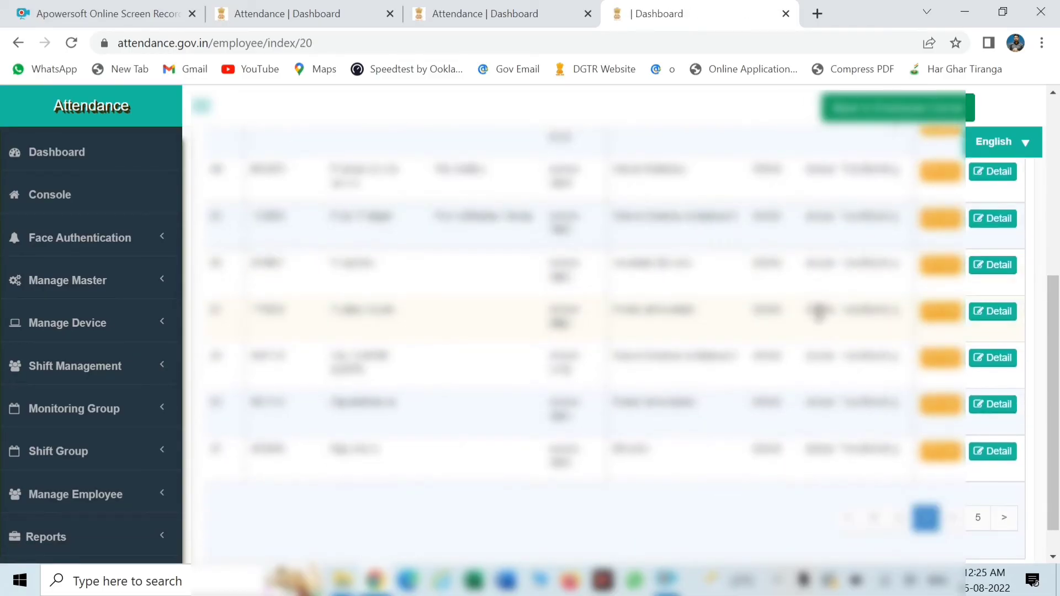
scroll(822, 346, "up", 4)
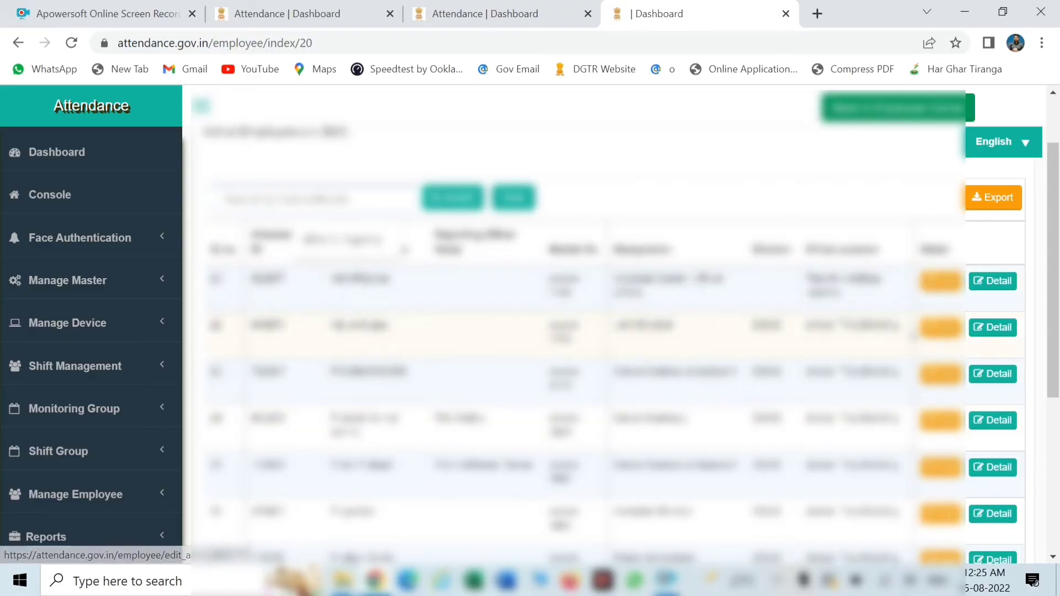
left_click(999, 284)
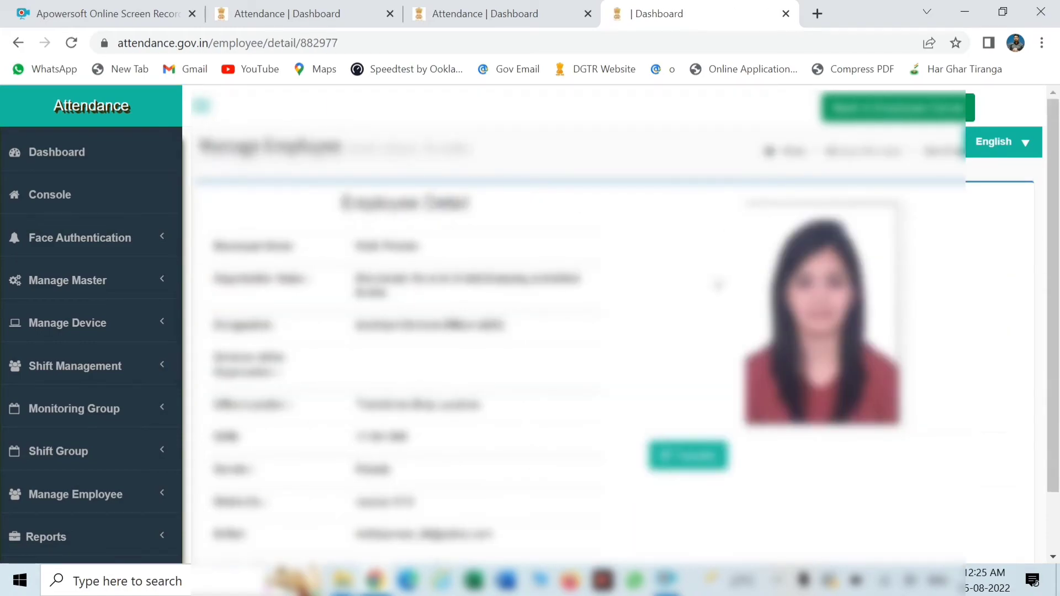
scroll(689, 303, "down", 2)
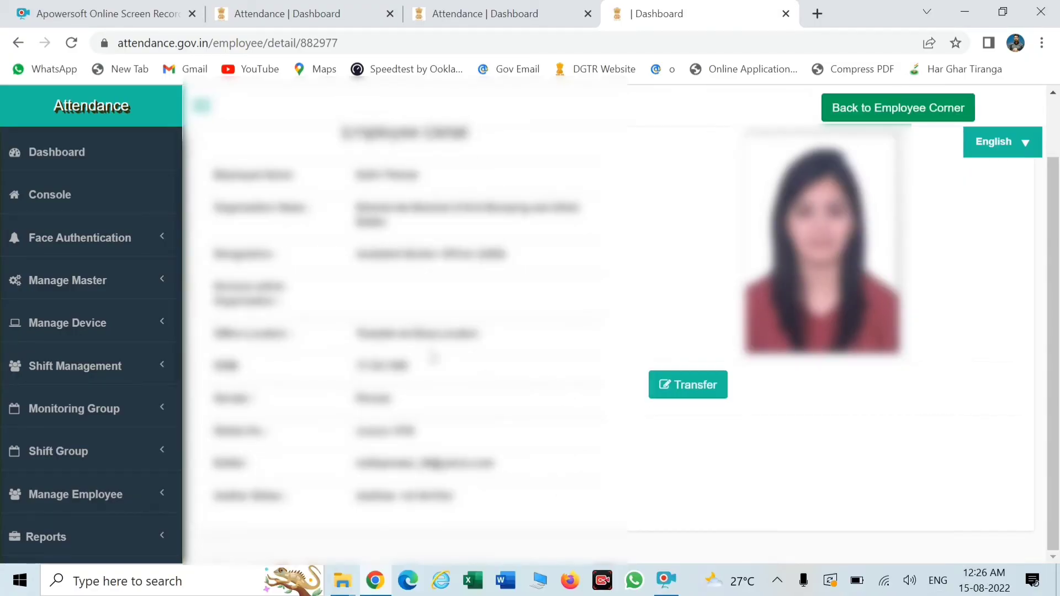
Step: Start a transfer for this employee and select Central Council of Homoeopathy (CCH) as the destination organisation
left_click(680, 390)
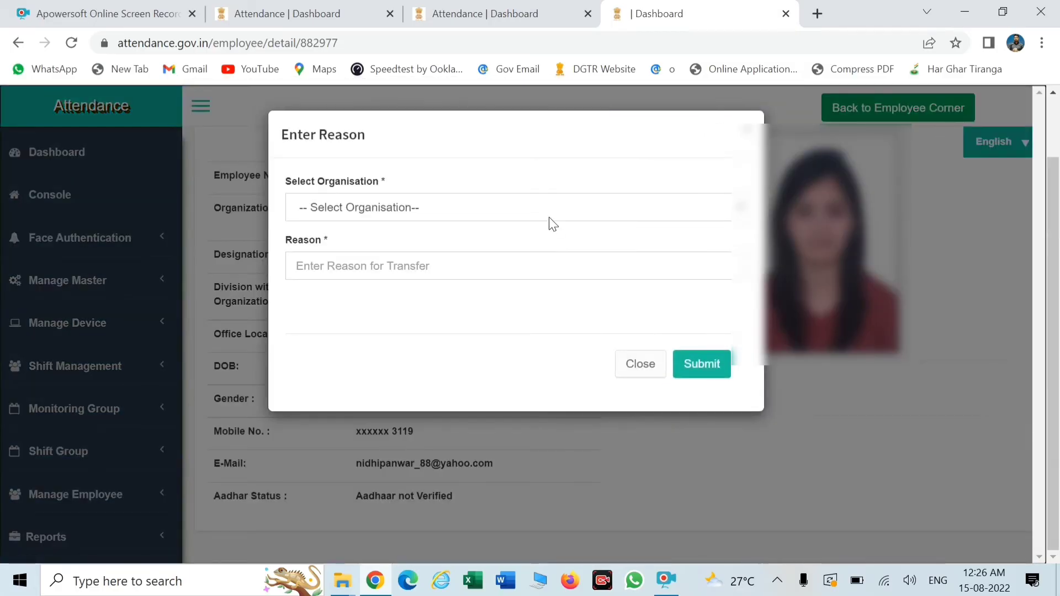
left_click(550, 220)
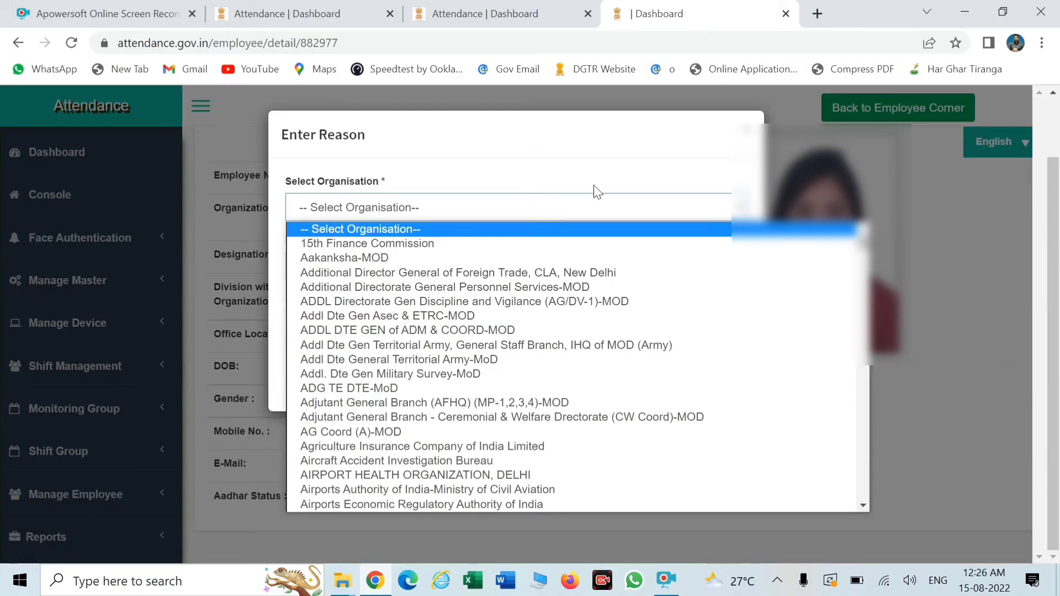
scroll(463, 293, "down", 20)
scroll(462, 300, "down", 5)
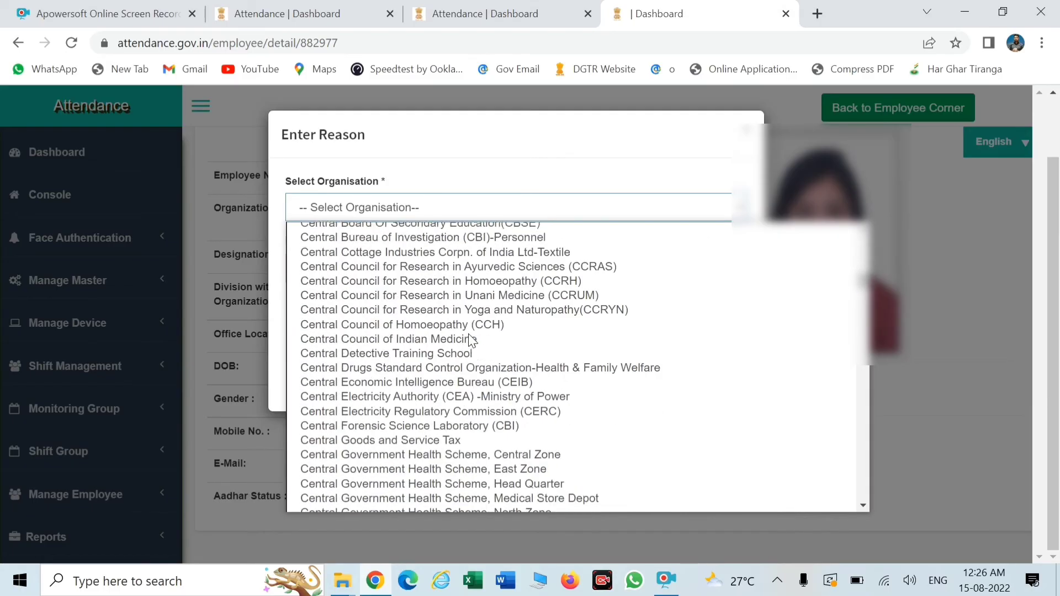
left_click(471, 307)
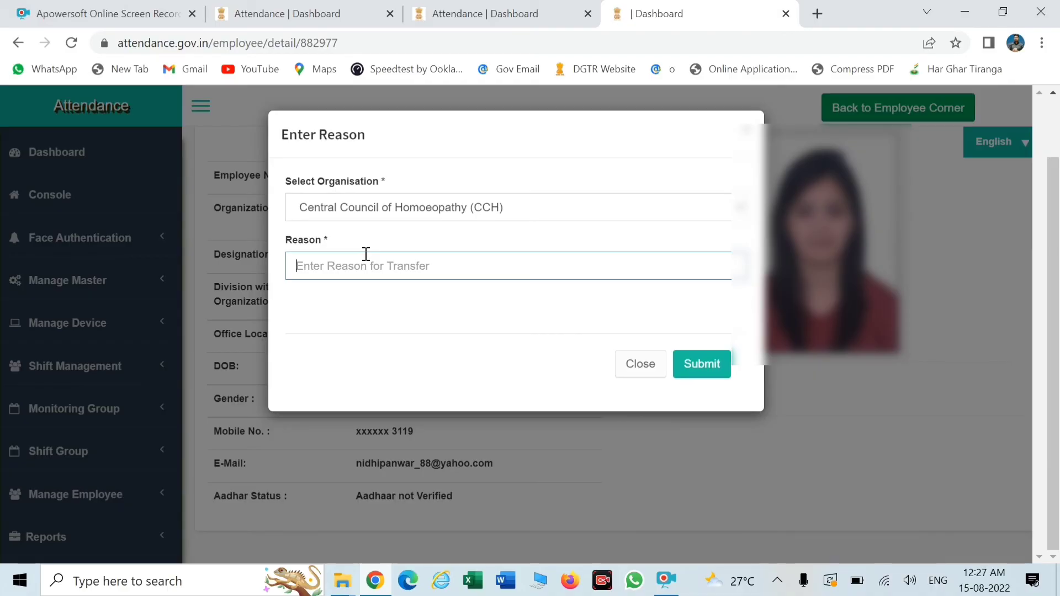
left_click(419, 208)
scroll(454, 267, "down", 5)
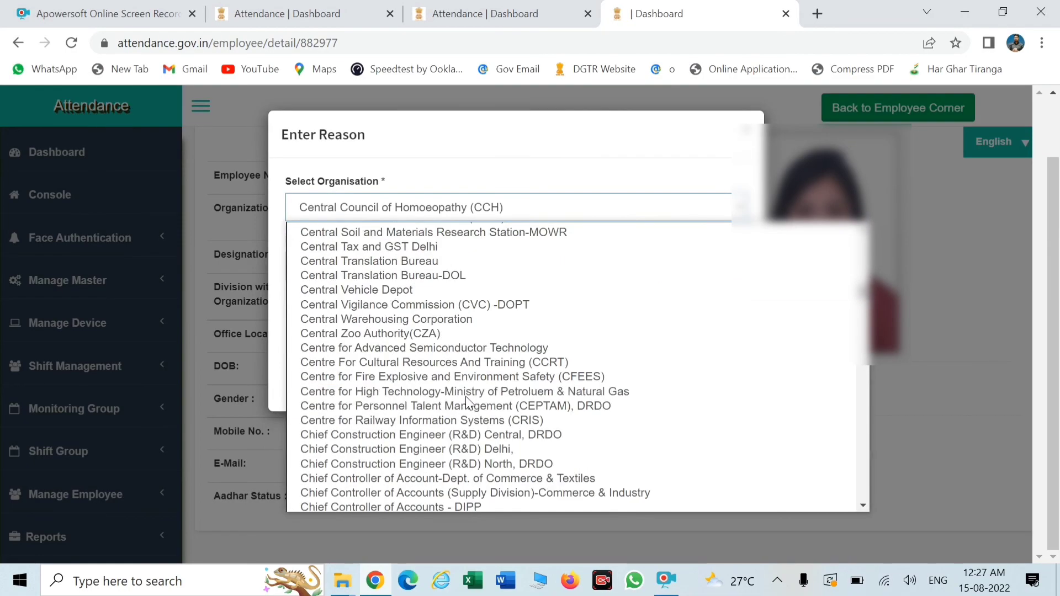
scroll(474, 375, "up", 5)
left_click(517, 166)
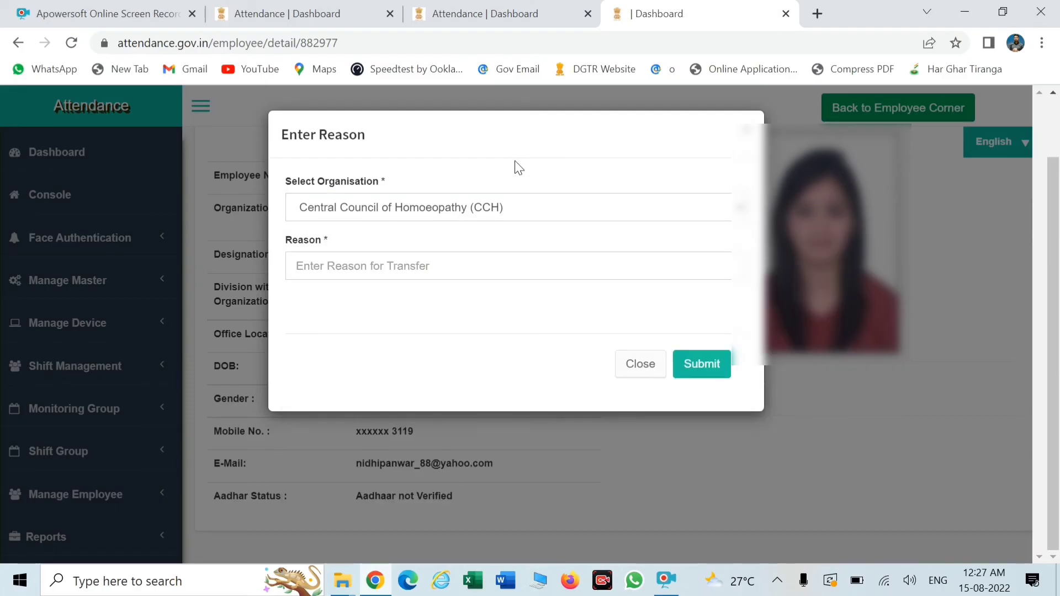